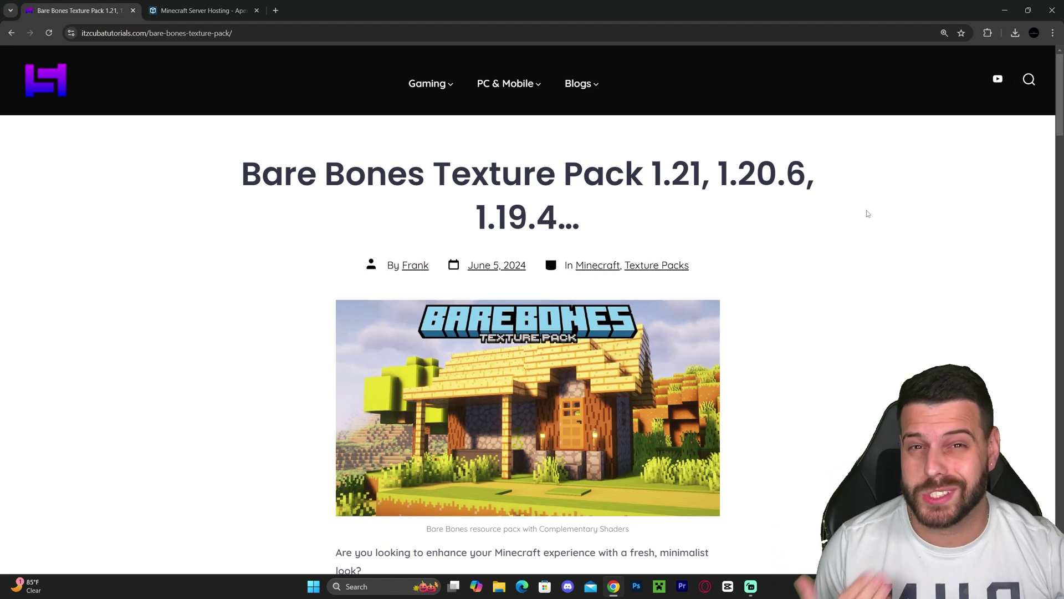
# Open the Bare Bones texture pack's Modrinth page from the download section of the article.
pyautogui.scroll(-20, 856, 222)
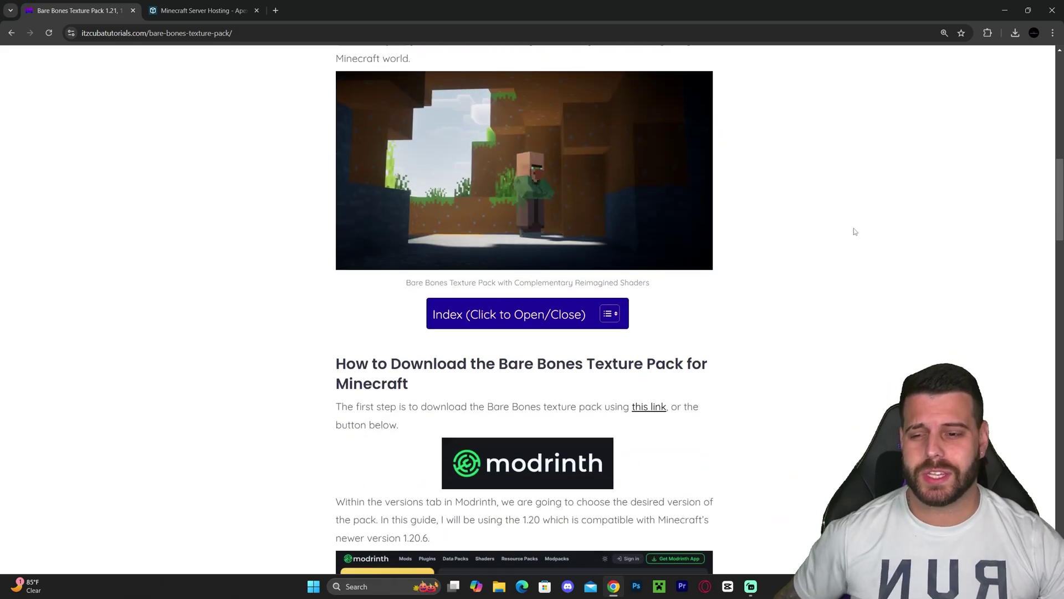
pyautogui.scroll(-5, 854, 231)
pyautogui.scroll(20, 852, 250)
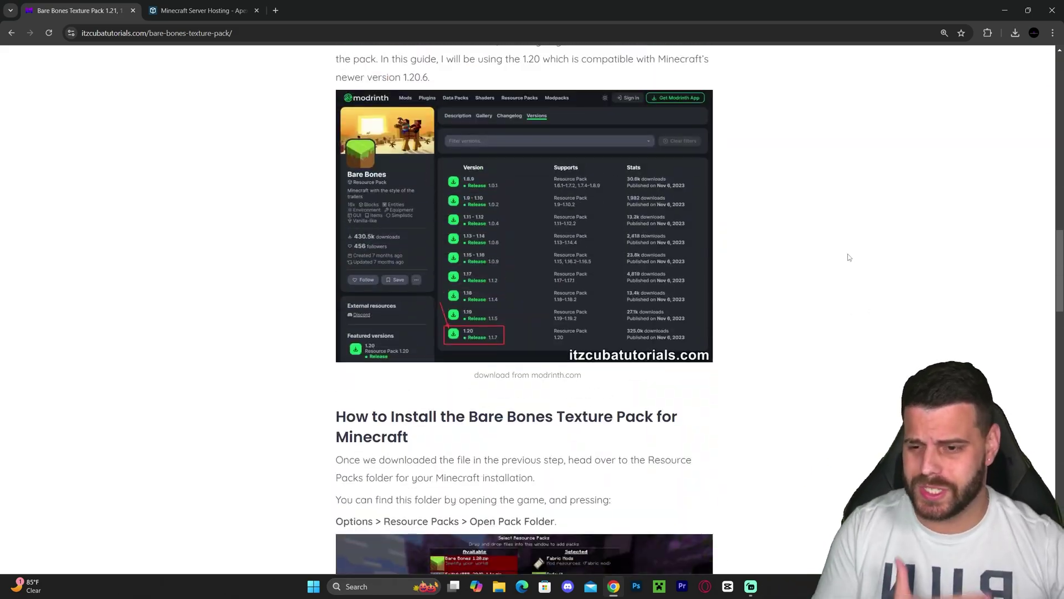
pyautogui.scroll(11, 843, 255)
pyautogui.scroll(-5, 822, 244)
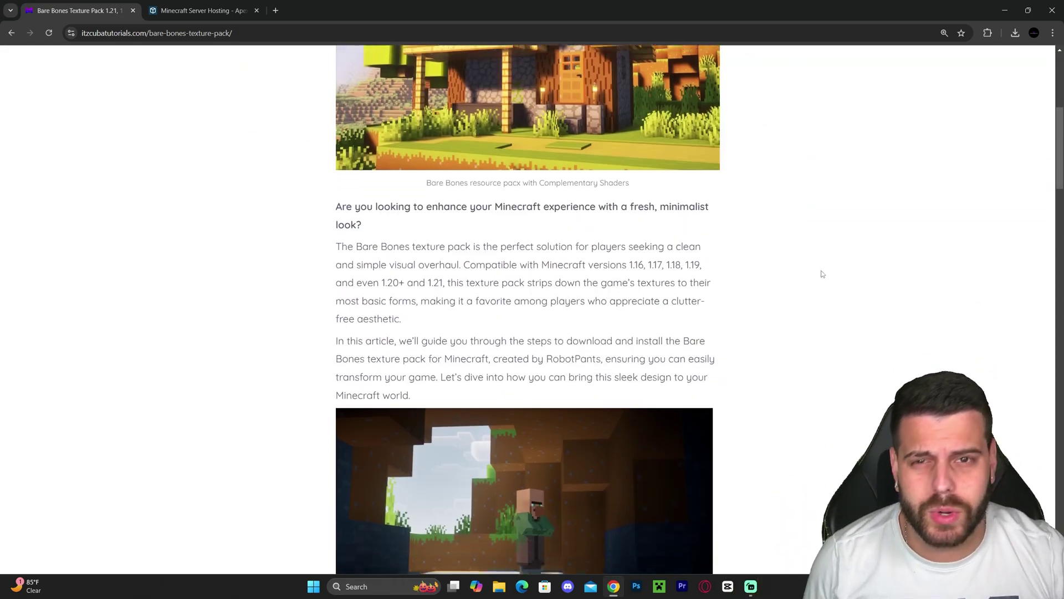
pyautogui.scroll(-9, 820, 210)
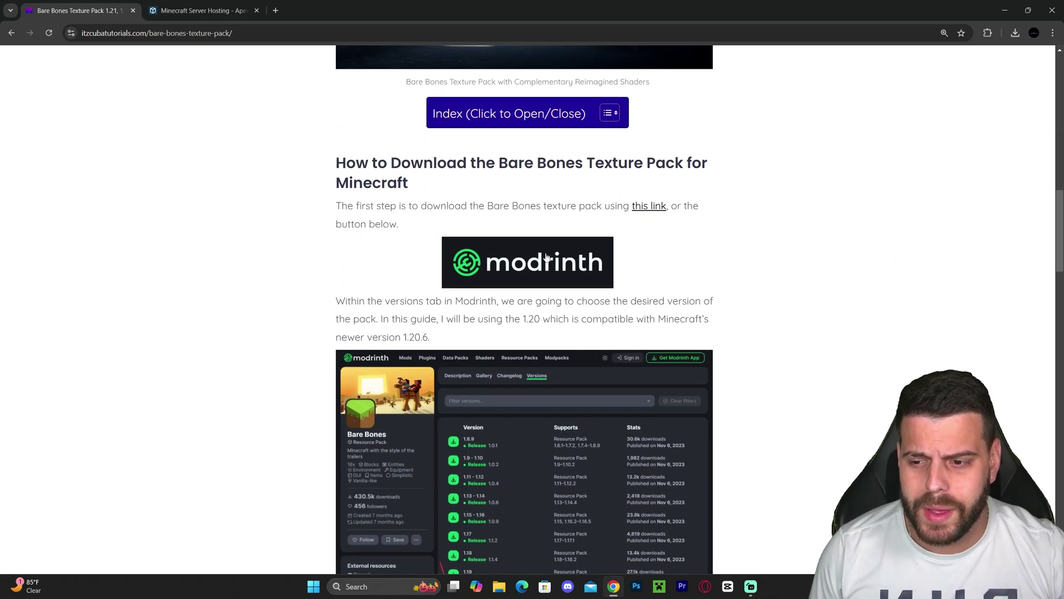
pyautogui.click(574, 268)
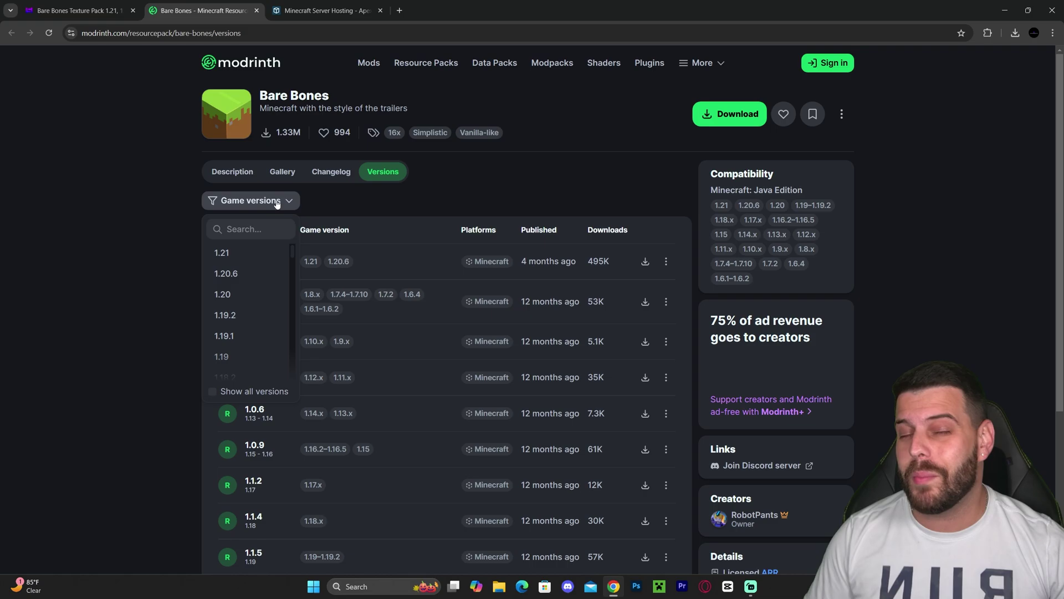
# Filter the Bare Bones versions to game version 1.21 and save Bare Bones 1.21.zip to the Downloads folder.
pyautogui.click(222, 255)
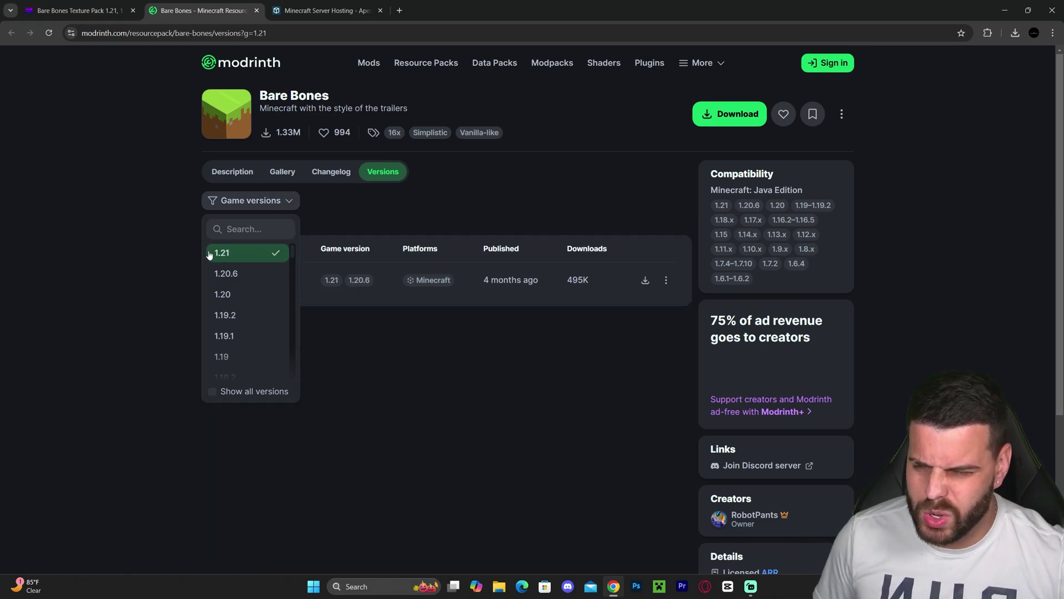
pyautogui.click(141, 228)
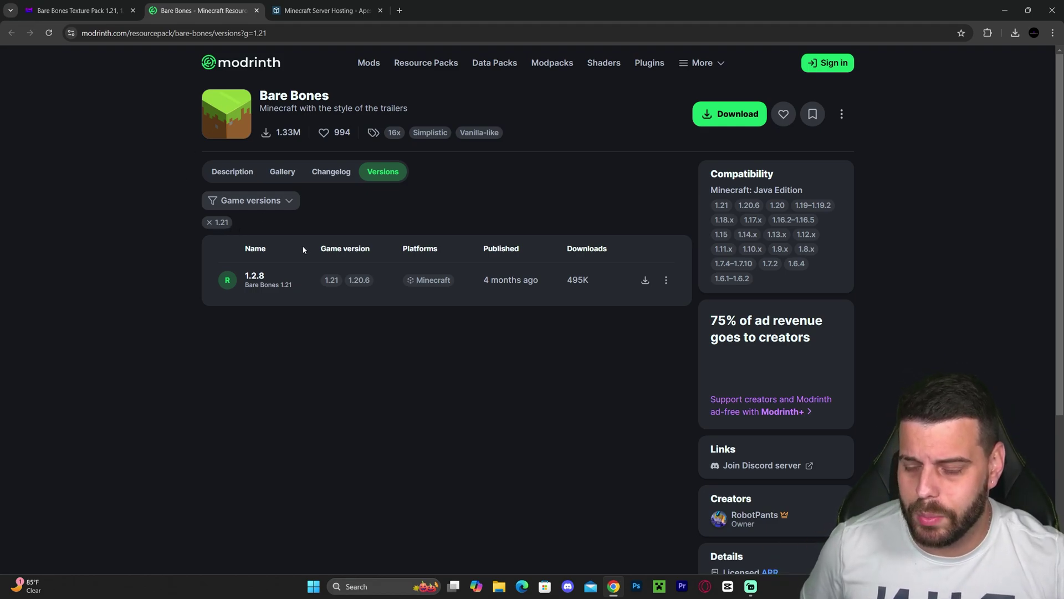
pyautogui.click(645, 280)
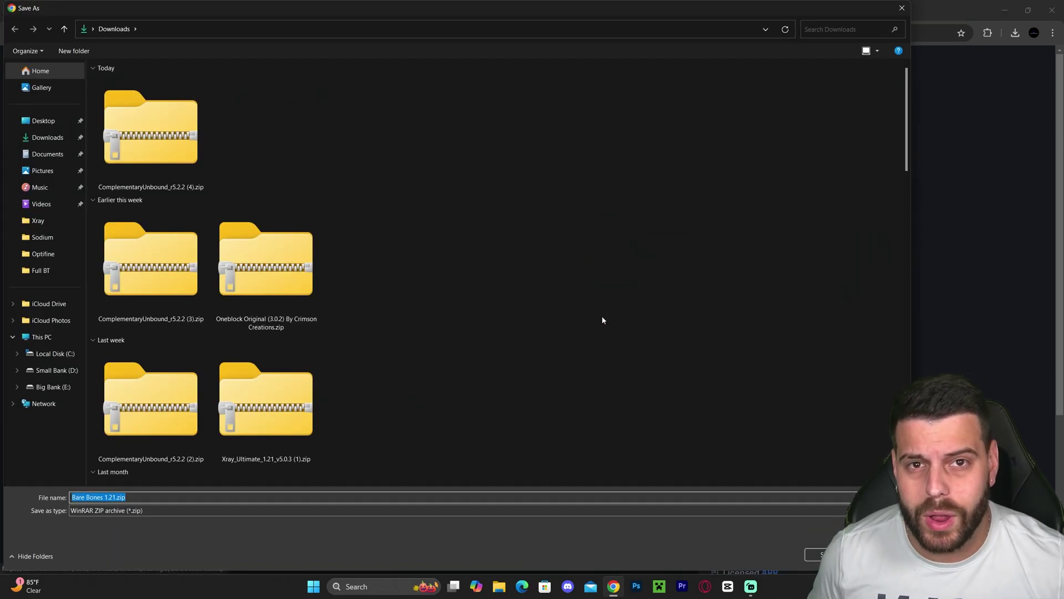
pyautogui.press('Return')
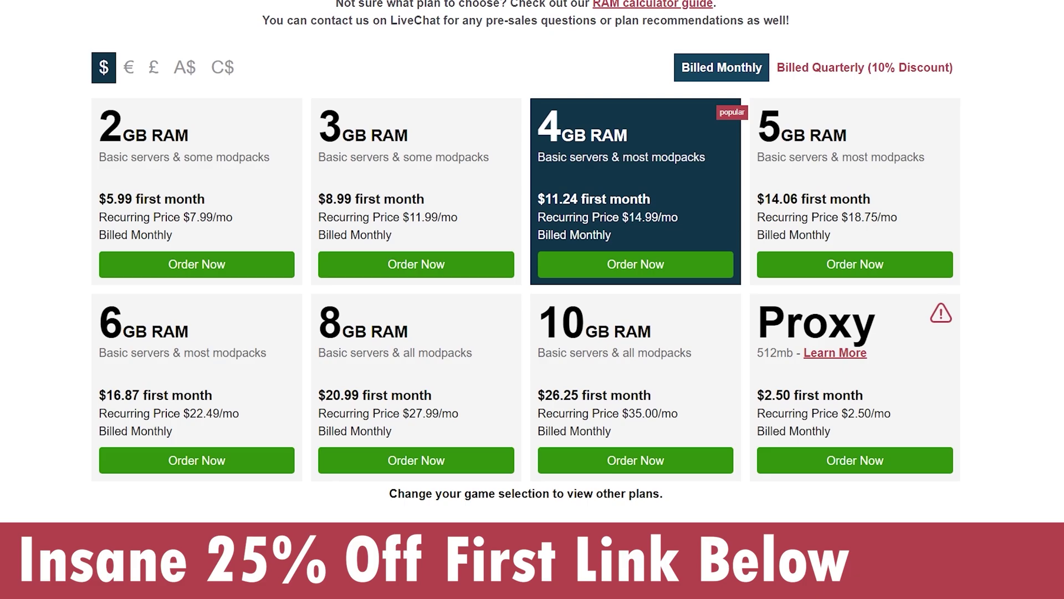
# Examine the Minecraft server hosting plans by RAM size and monthly price.
pyautogui.scroll(1, 37, 167)
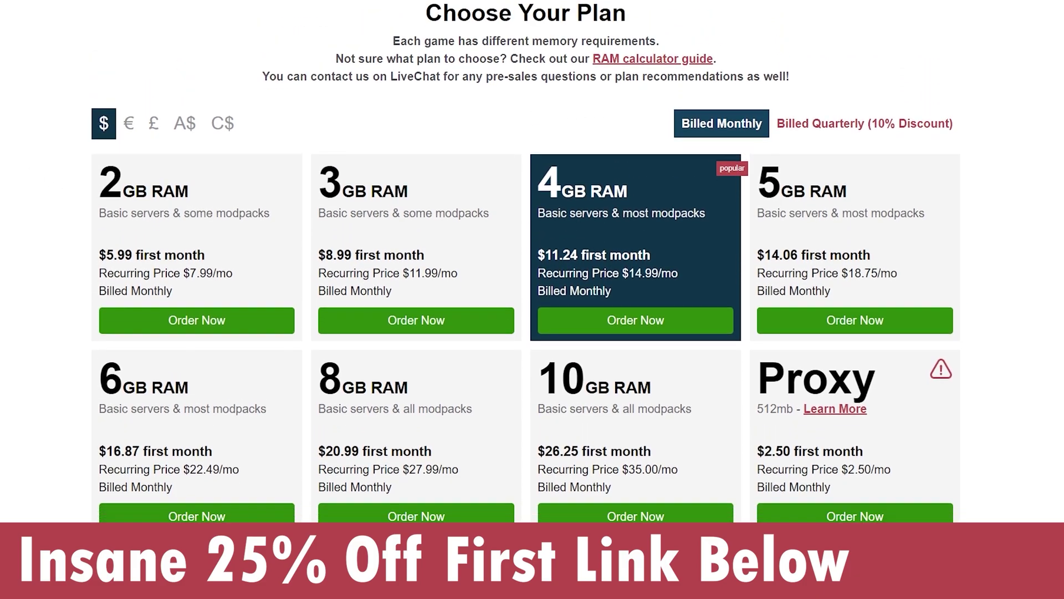
pyautogui.scroll(-1, 37, 166)
pyautogui.scroll(1, 36, 167)
pyautogui.scroll(-1, 37, 166)
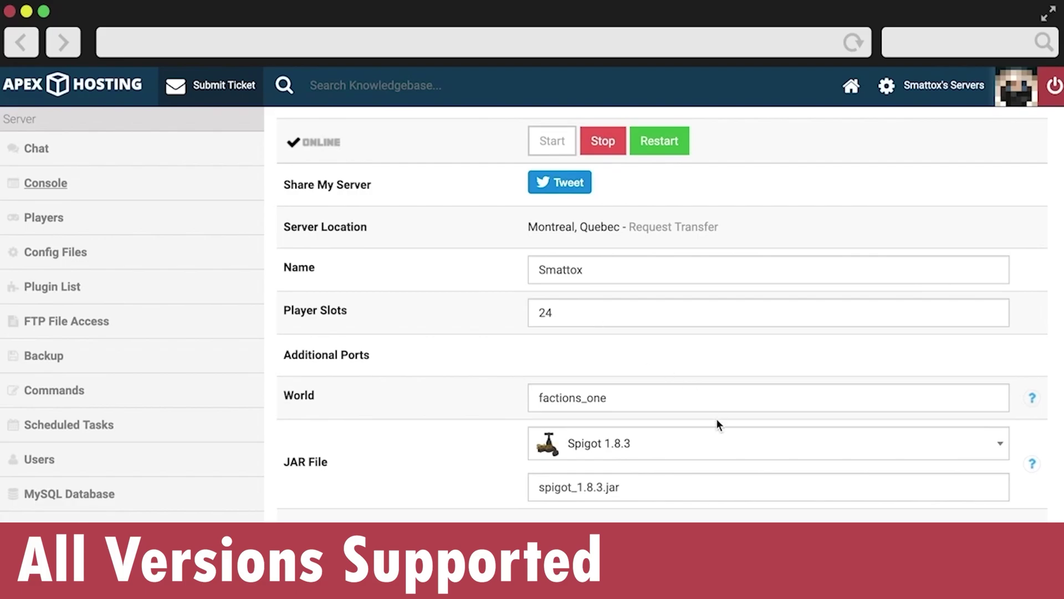
# Select Spigot 1.8.8 as the server's JAR file.
pyautogui.click(736, 440)
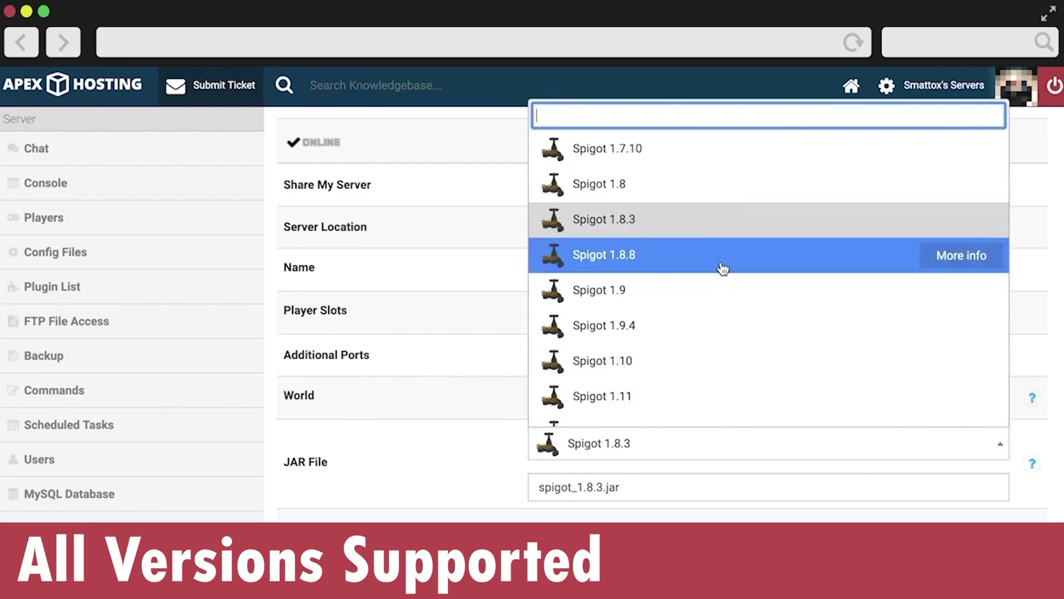
pyautogui.click(720, 266)
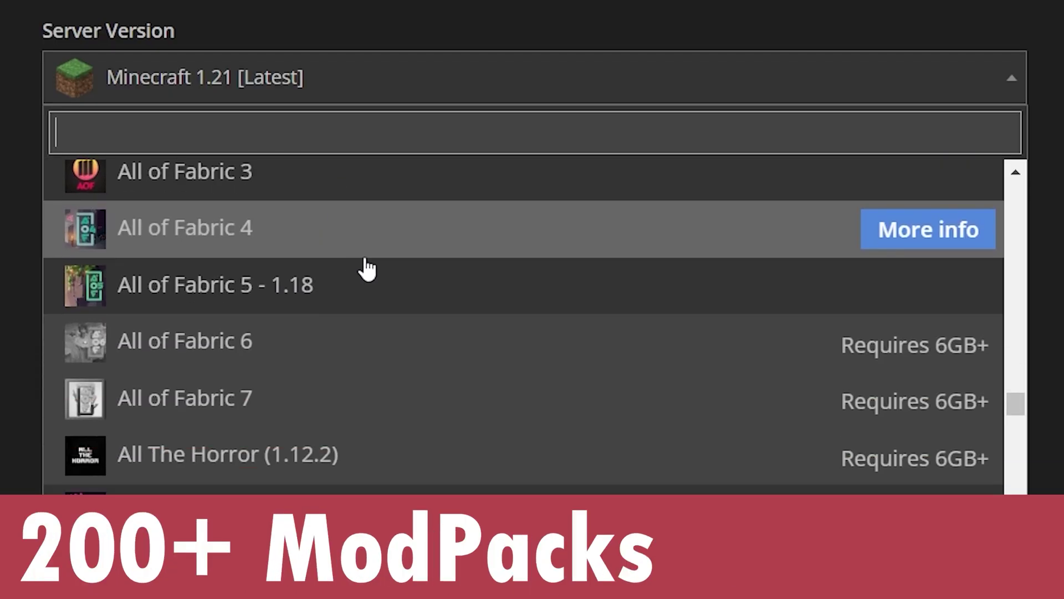
# Examine the modpacks offered as server versions and the worldwide server locations.
pyautogui.scroll(-20, 388, 260)
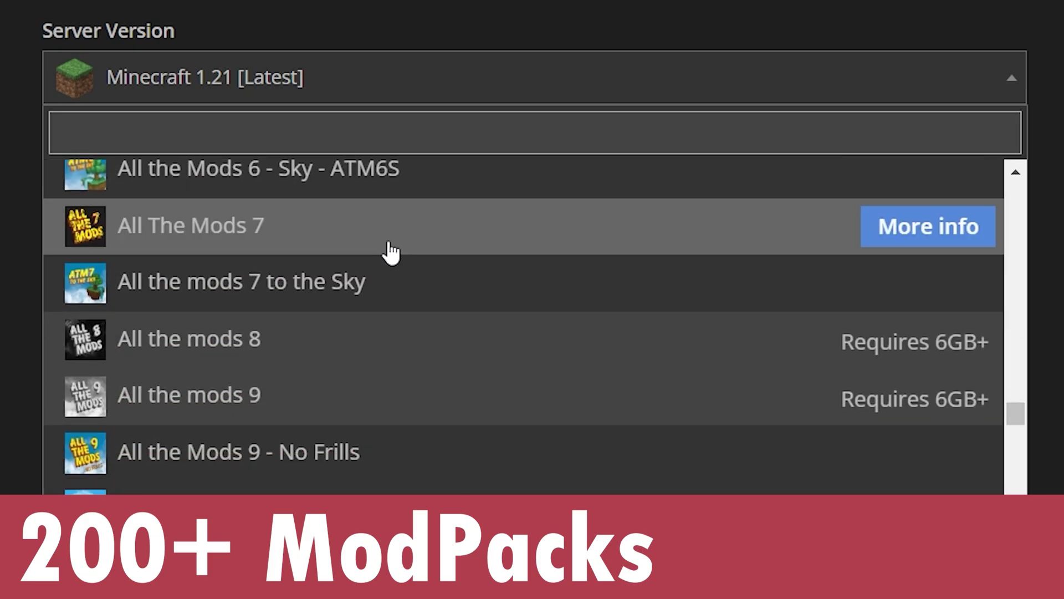
pyautogui.scroll(-8, 377, 258)
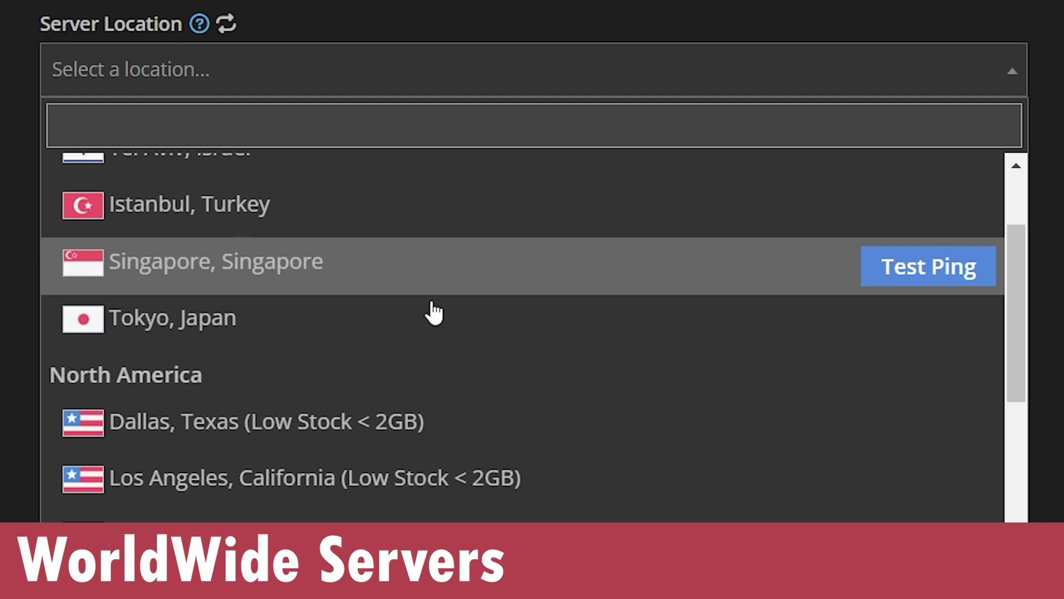
pyautogui.scroll(-10, 442, 285)
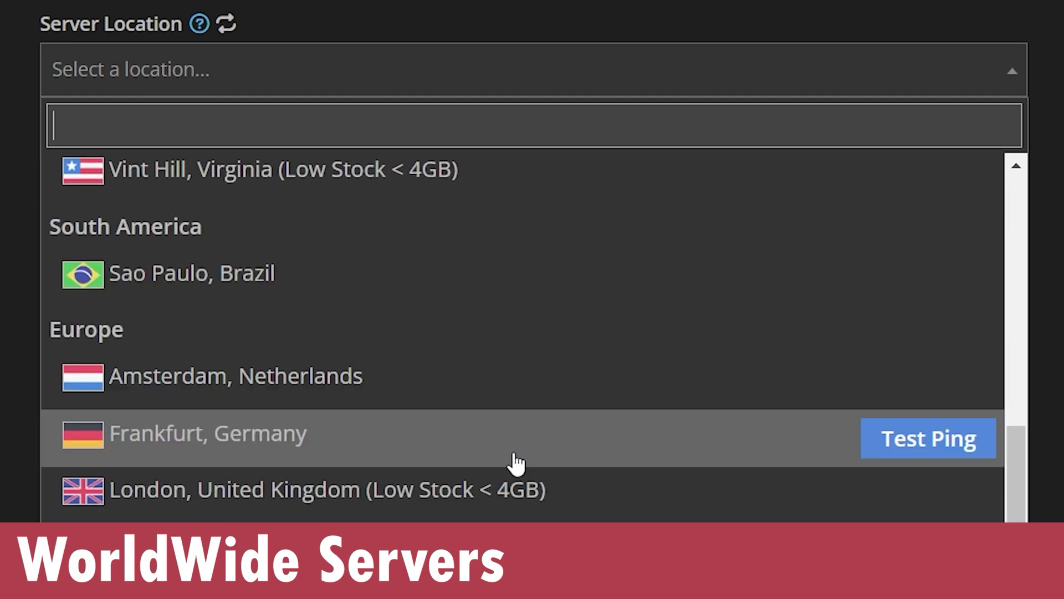
pyautogui.scroll(8, 516, 463)
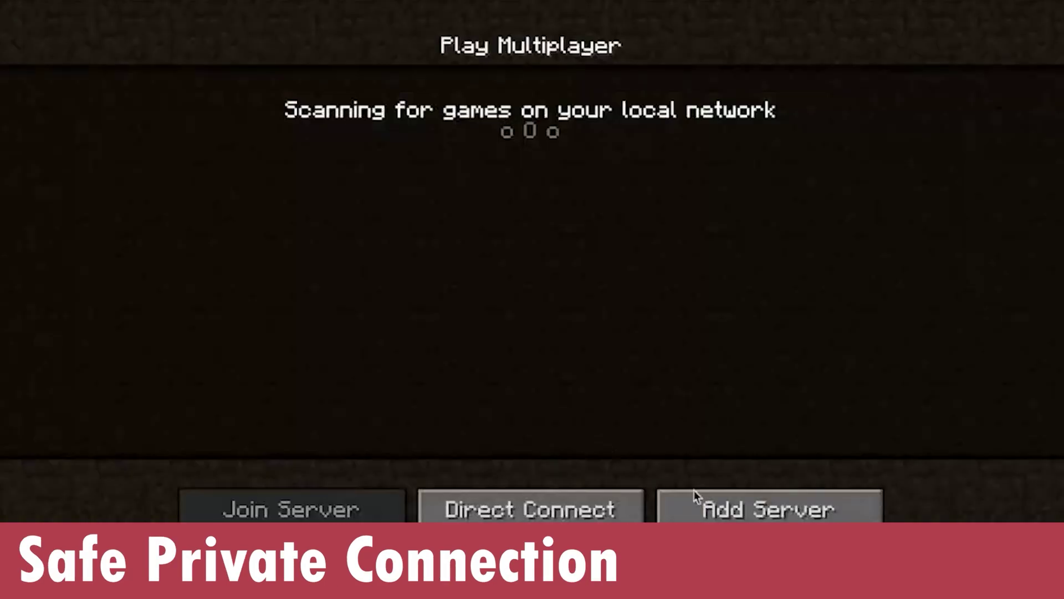
# Add a multiplayer server in Minecraft with the address 192.99.38.198:26046.
pyautogui.click(694, 490)
pyautogui.click(625, 272)
pyautogui.write('192.99.38.198:26046')
pyautogui.click(594, 421)
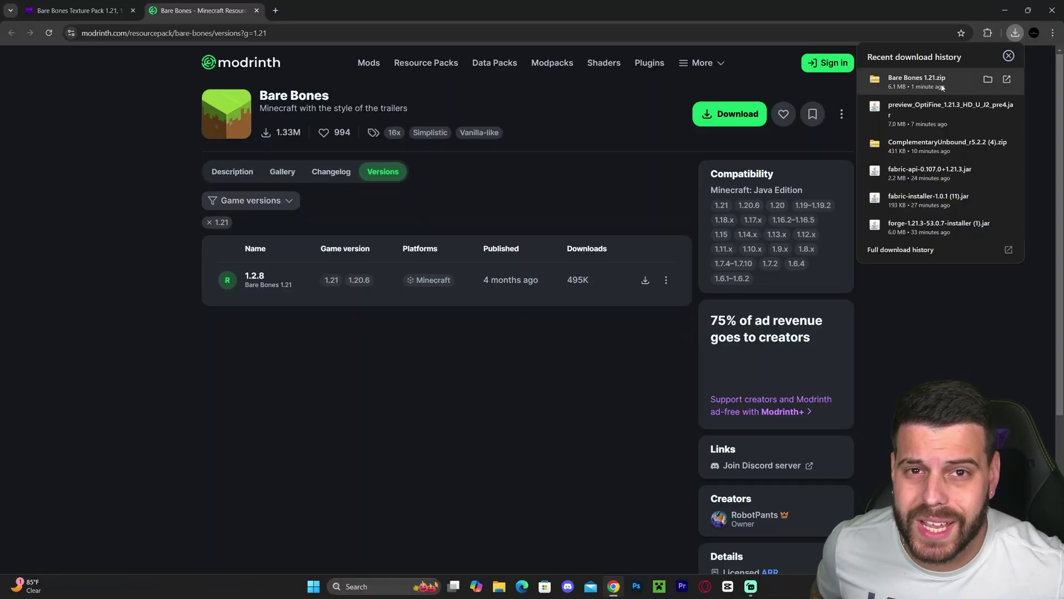
# Place Bare Bones 1.21.zip from the recent downloads near the middle of the desktop and minimize the browser.
pyautogui.moveTo(936, 9); pyautogui.dragTo(443, 313)
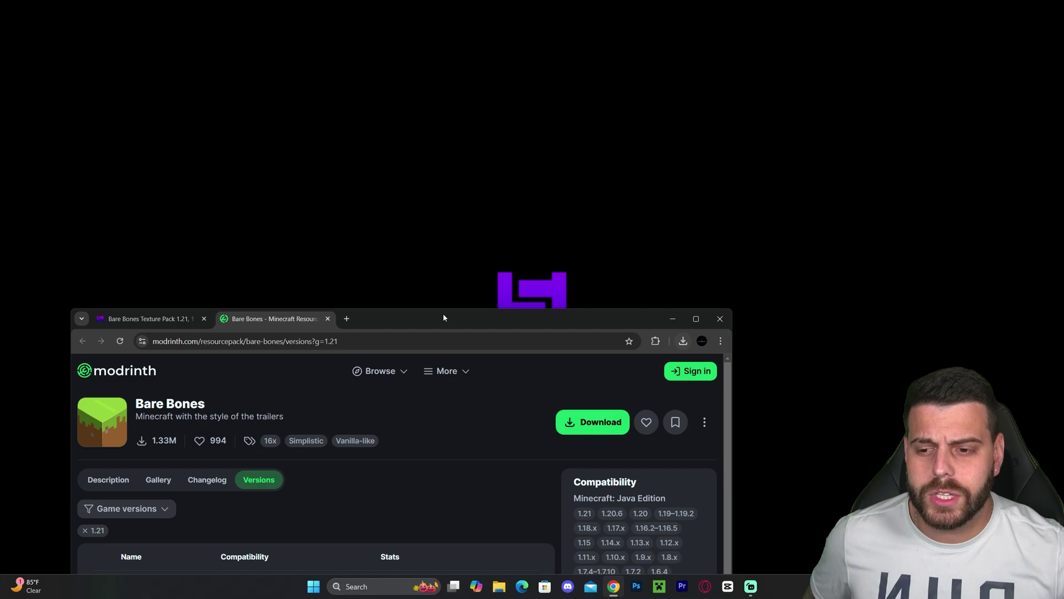
pyautogui.click(683, 341)
pyautogui.moveTo(585, 148); pyautogui.dragTo(919, 218)
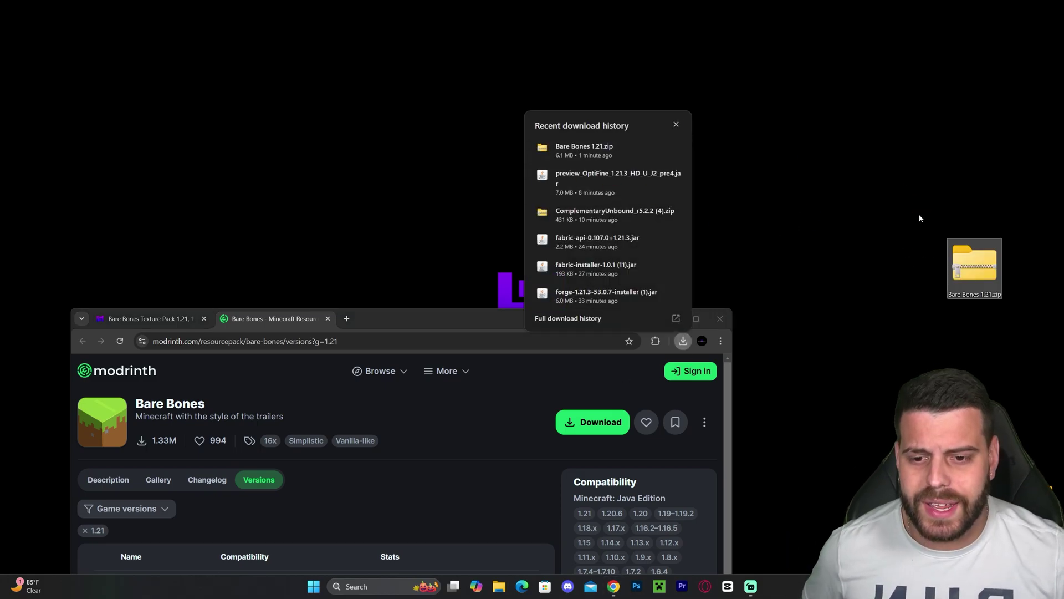
pyautogui.click(684, 342)
pyautogui.click(673, 319)
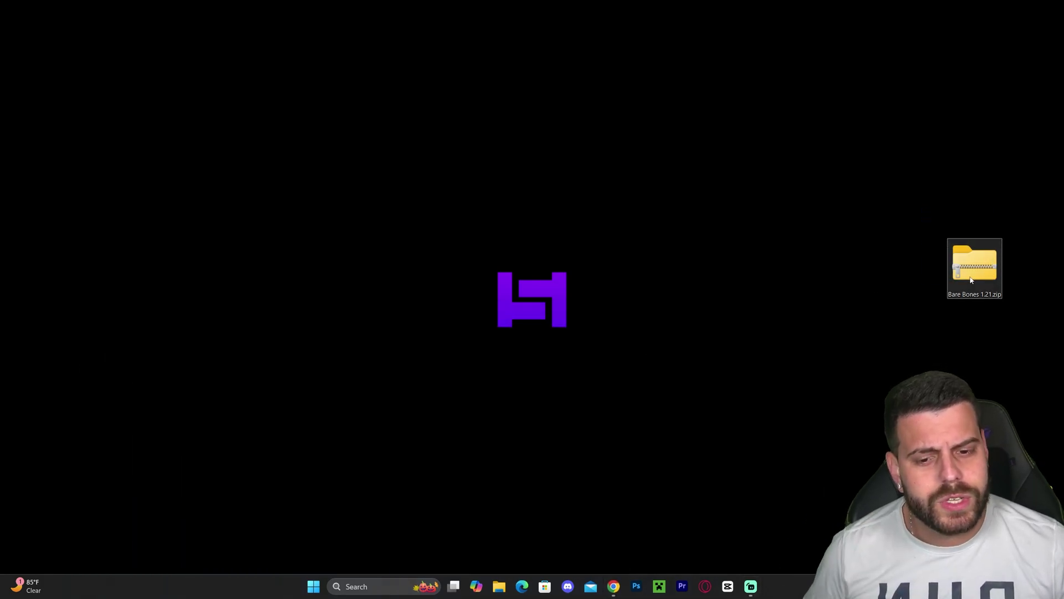
pyautogui.moveTo(975, 265); pyautogui.dragTo(584, 189)
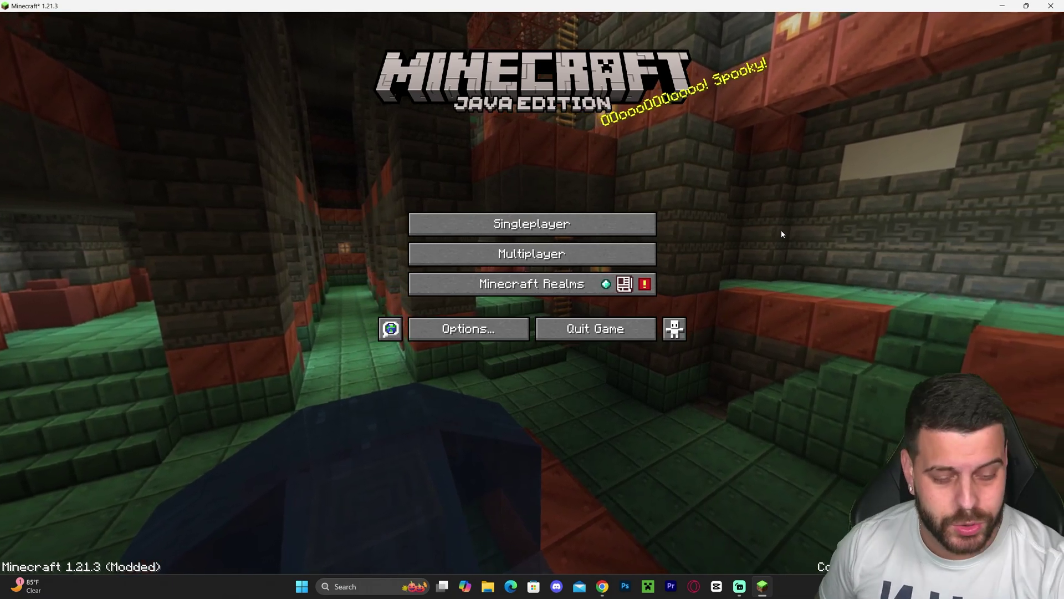
# Load the singleplayer world Luki's Grand Capitals and switch the camera to a third-person view of the character.
pyautogui.click(527, 225)
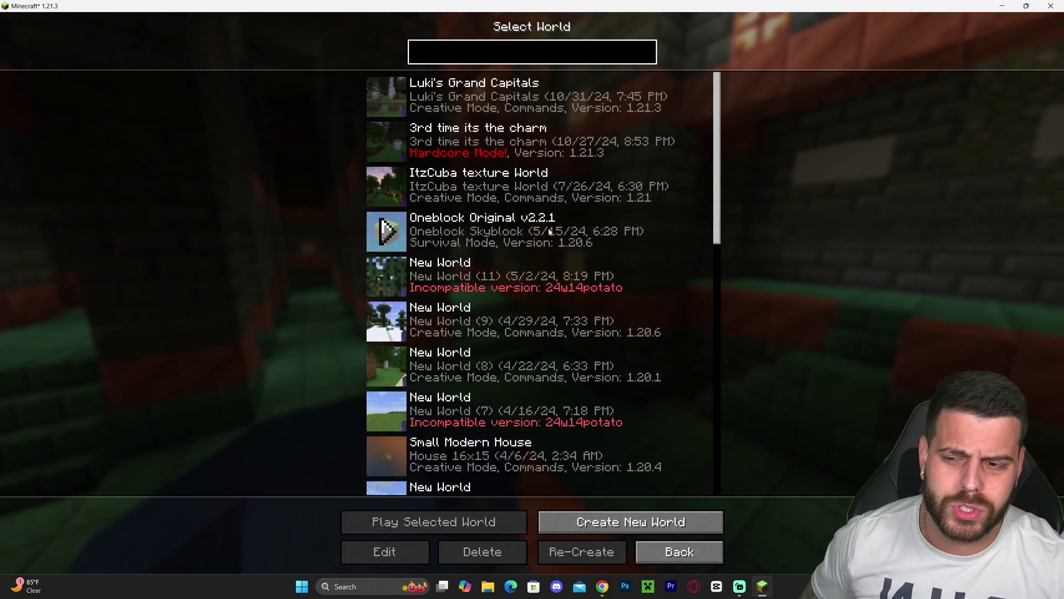
pyautogui.click(397, 100)
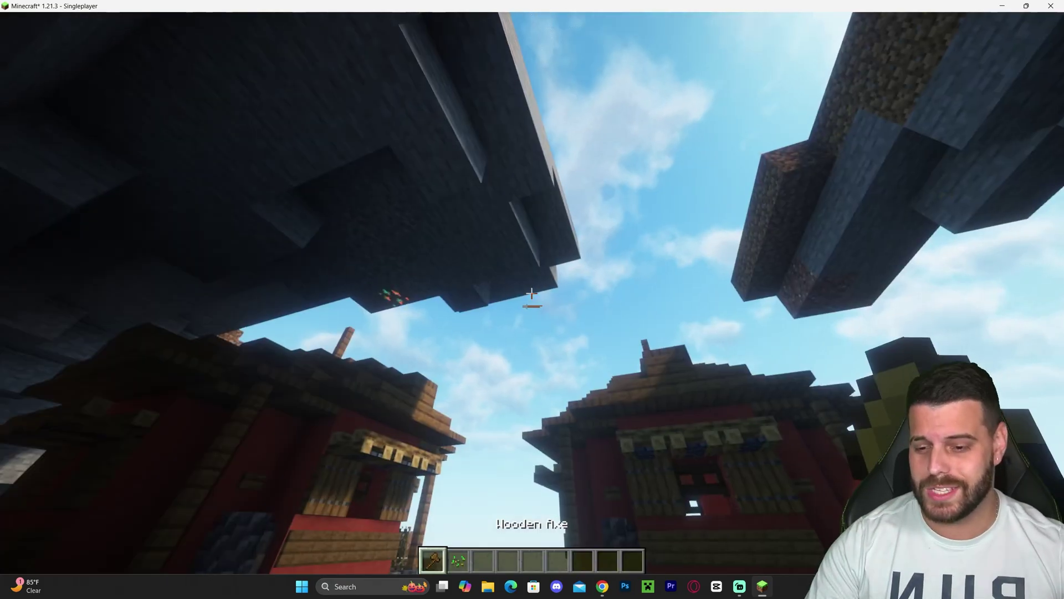
pyautogui.press('w')
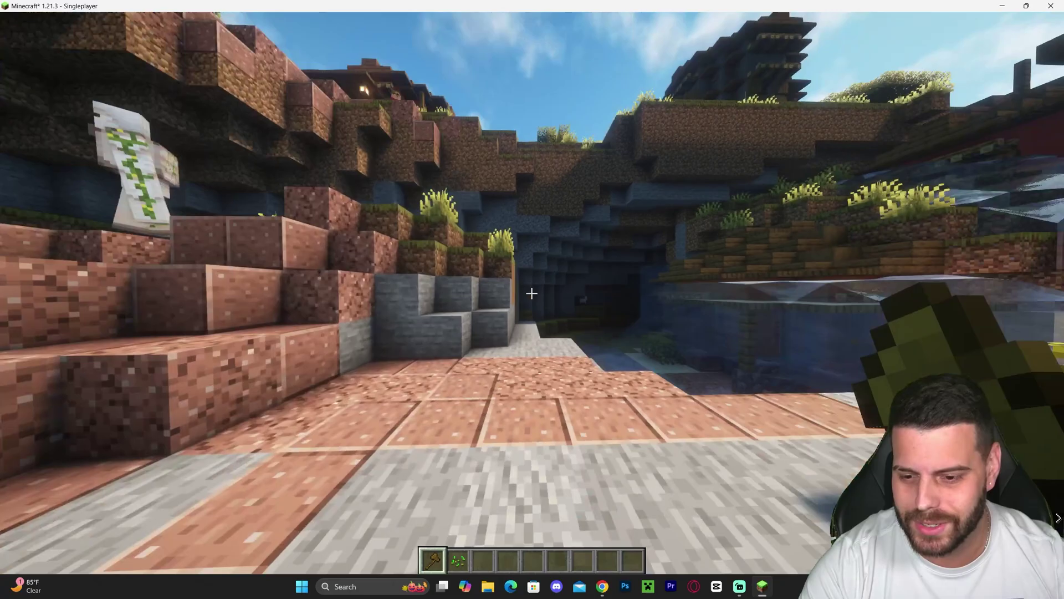
pyautogui.press('F5')
pyautogui.press('F5')
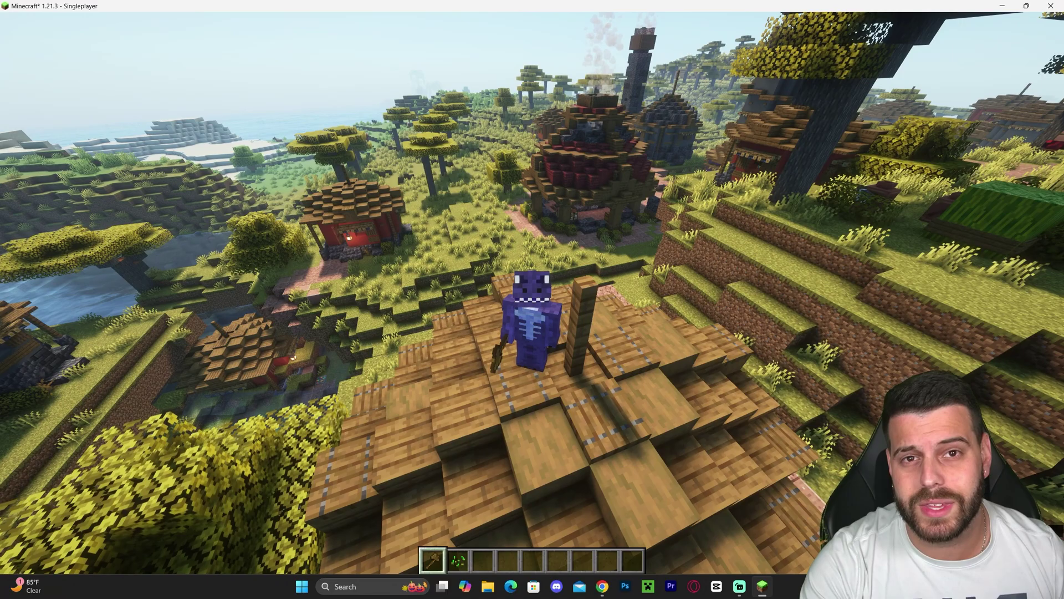
# Open the resourcepacks folder from Minecraft's resource pack options.
pyautogui.press('Escape')
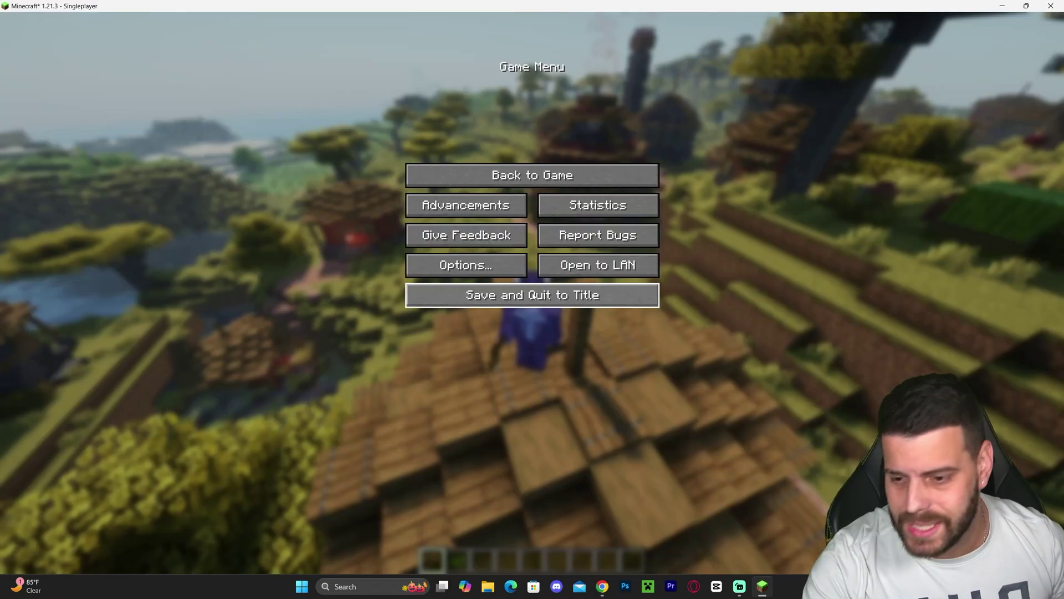
pyautogui.click(462, 266)
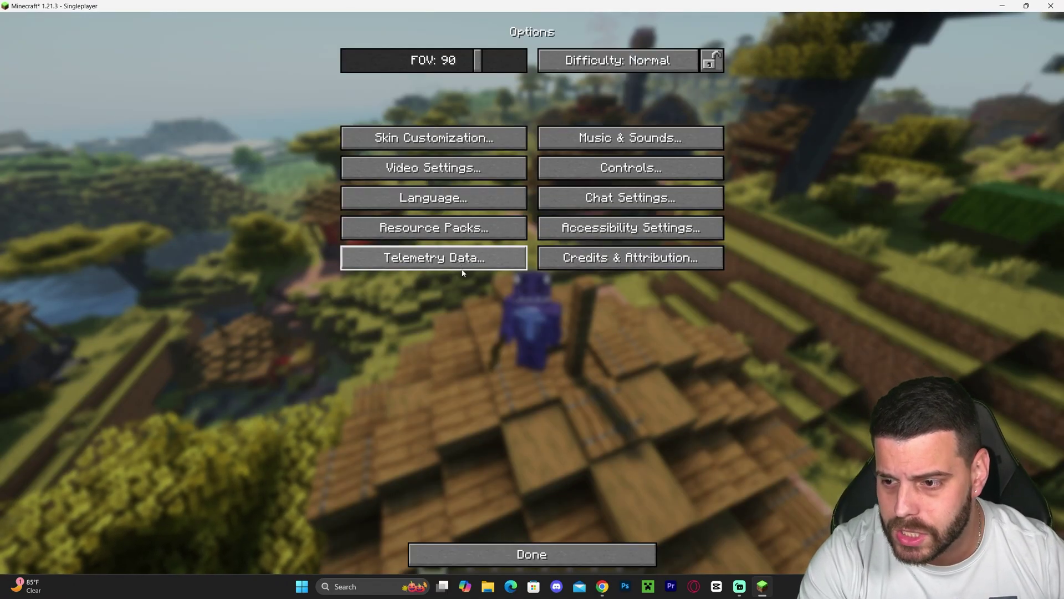
pyautogui.click(486, 231)
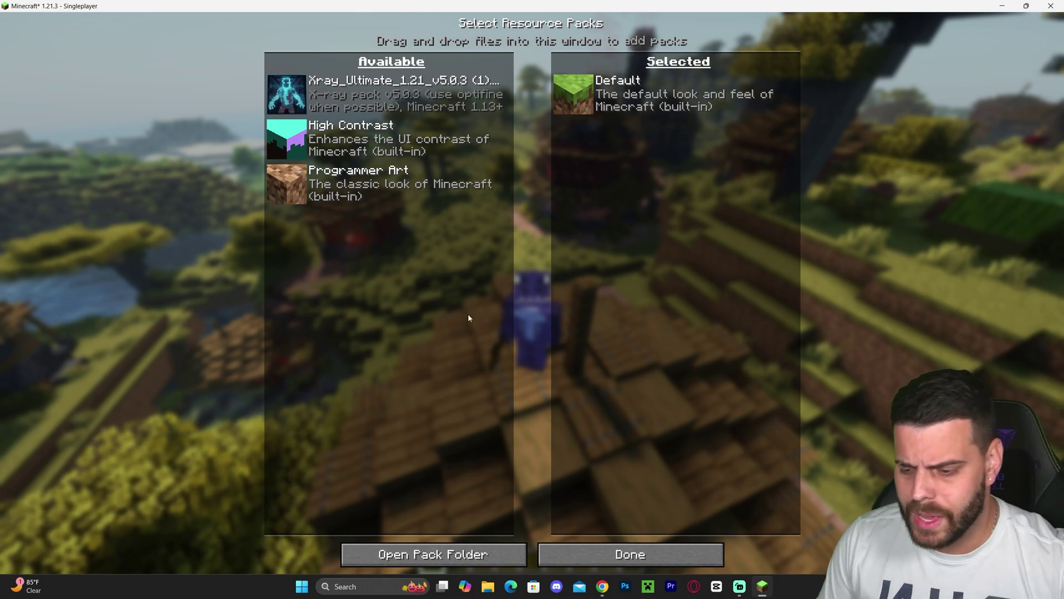
pyautogui.click(408, 554)
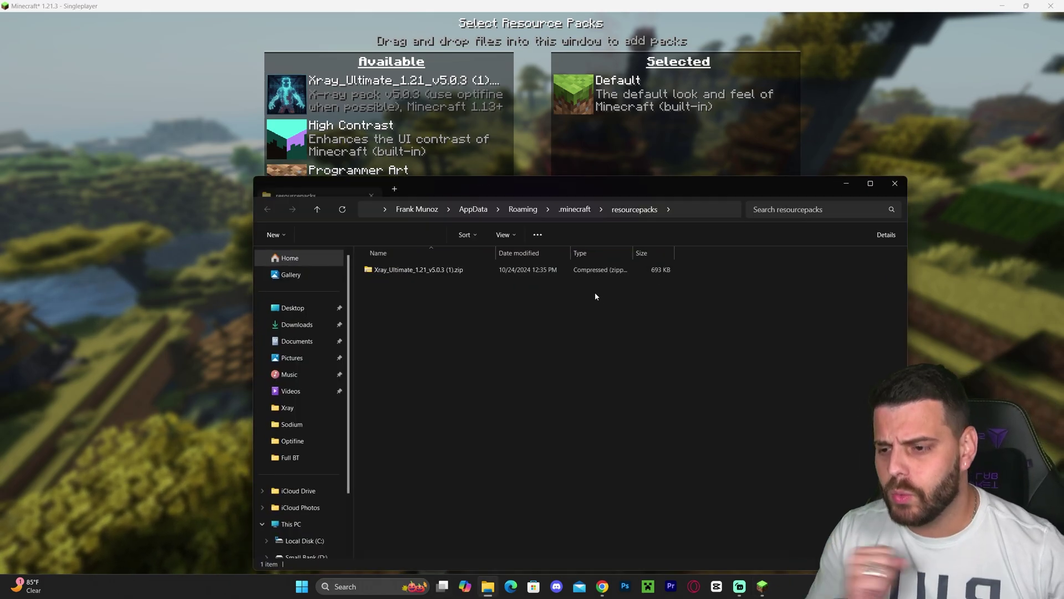
pyautogui.moveTo(694, 188); pyautogui.dragTo(720, 96)
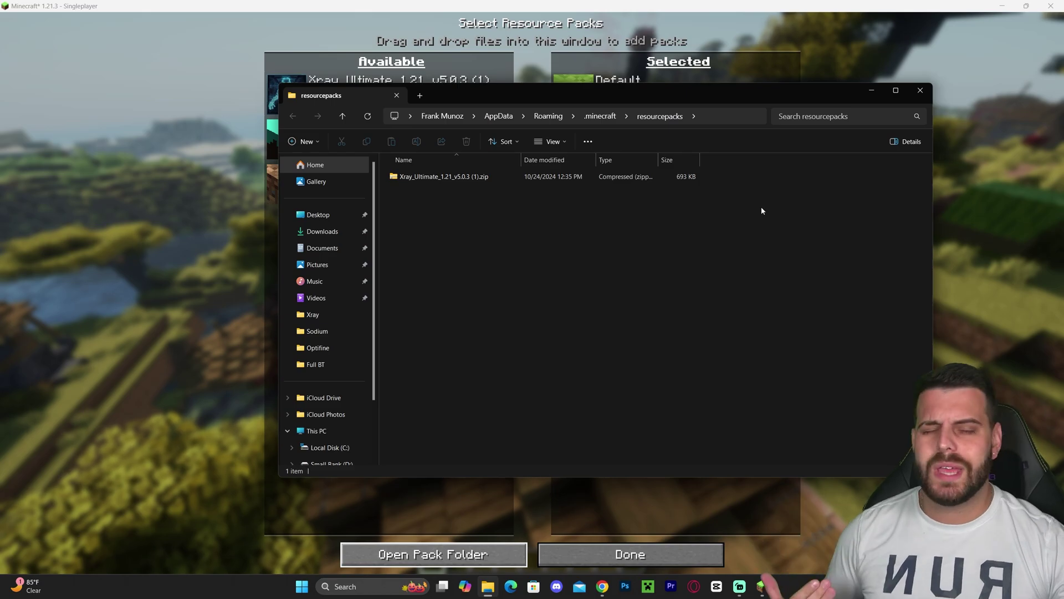
# Put Bare Bones 1.21.zip from the desktop into the resourcepacks folder, close the folder and return to Minecraft.
pyautogui.click(1004, 6)
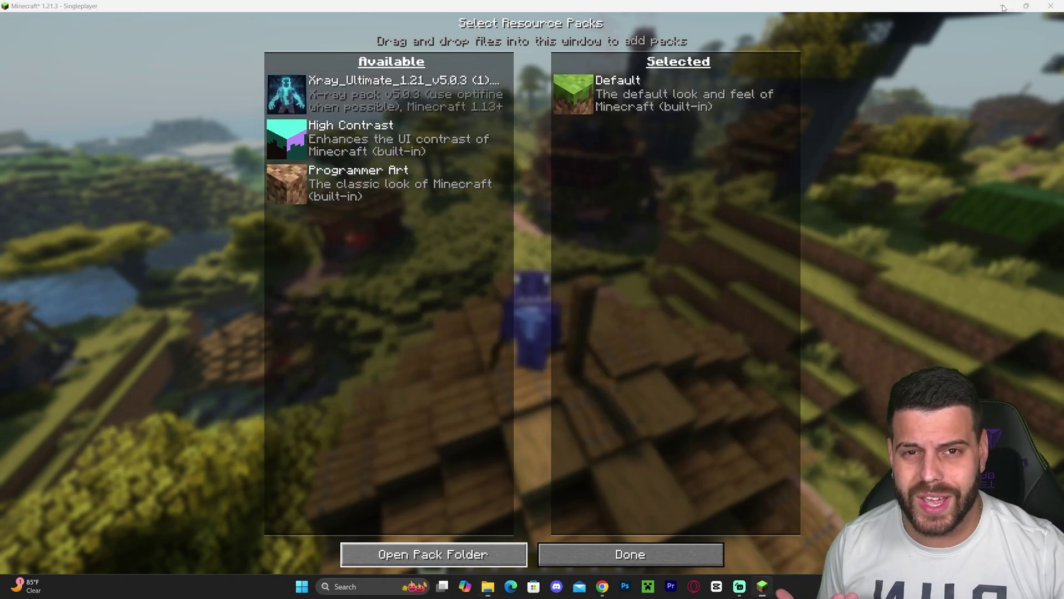
pyautogui.moveTo(746, 95); pyautogui.dragTo(748, 247)
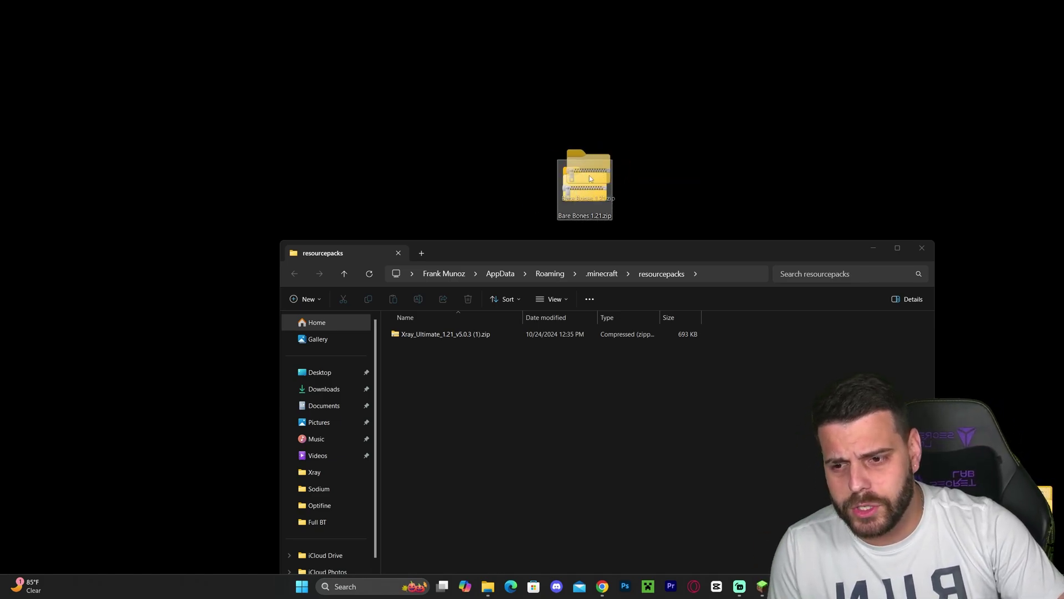
pyautogui.moveTo(694, 403); pyautogui.dragTo(674, 384)
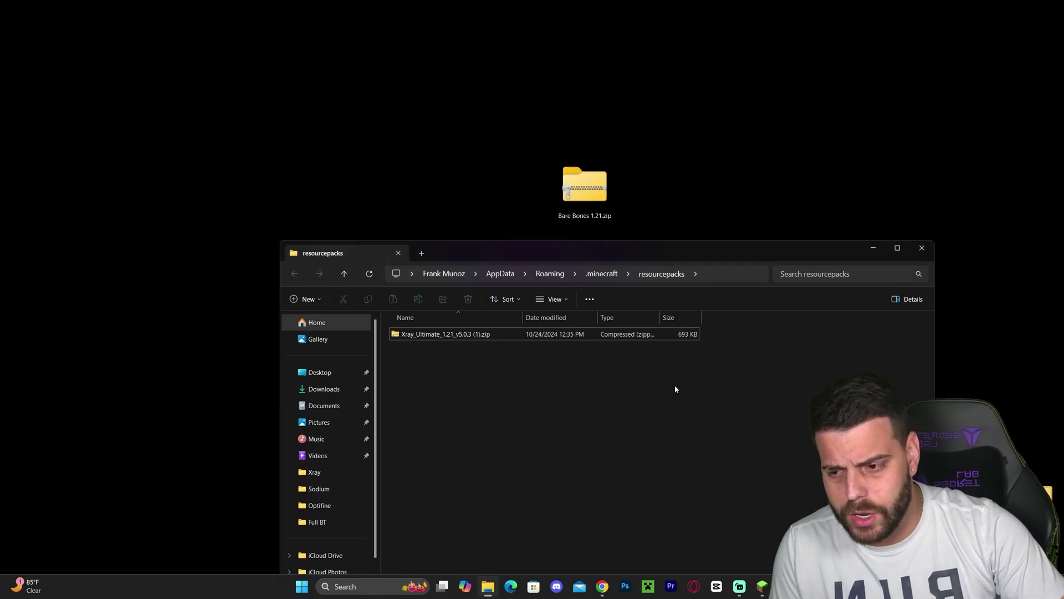
pyautogui.click(922, 248)
pyautogui.click(762, 586)
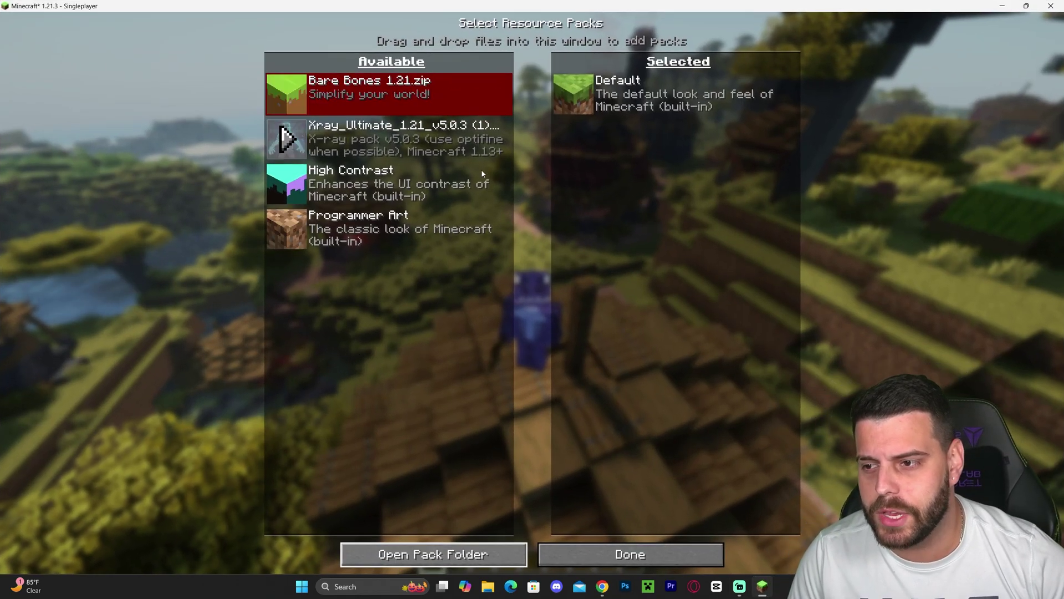
# Add Bare Bones 1.21.zip to the selected resource packs, accept loading it despite the older version, and apply the selection.
pyautogui.moveTo(369, 106)
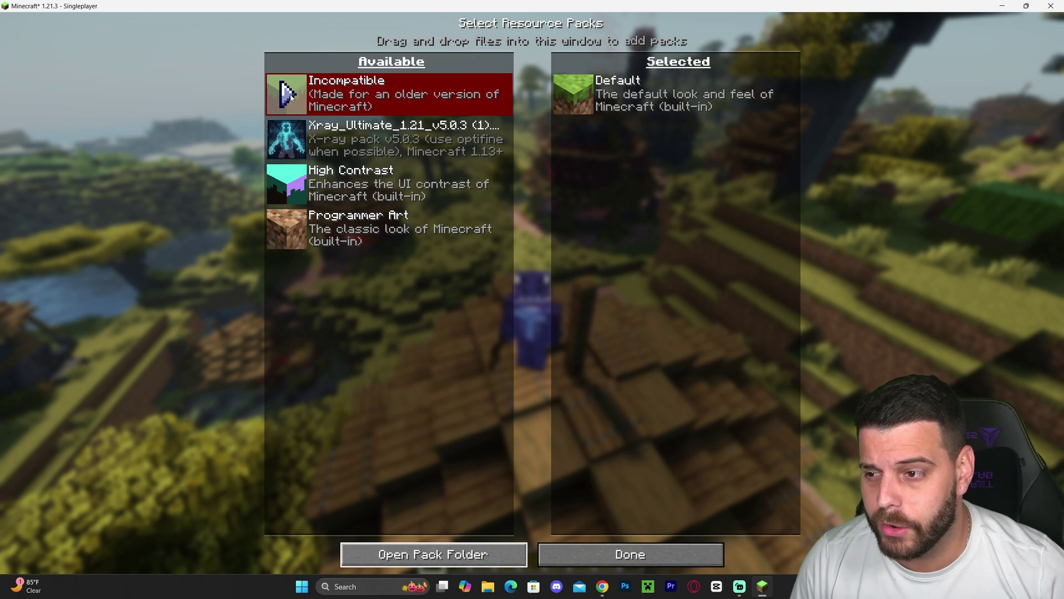
pyautogui.click(288, 93)
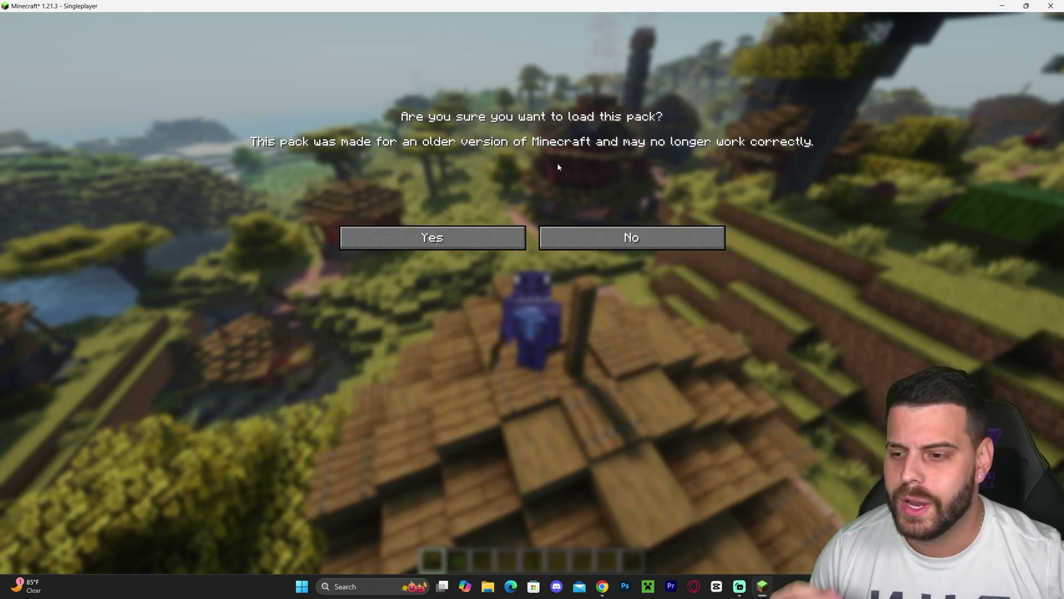
pyautogui.click(458, 247)
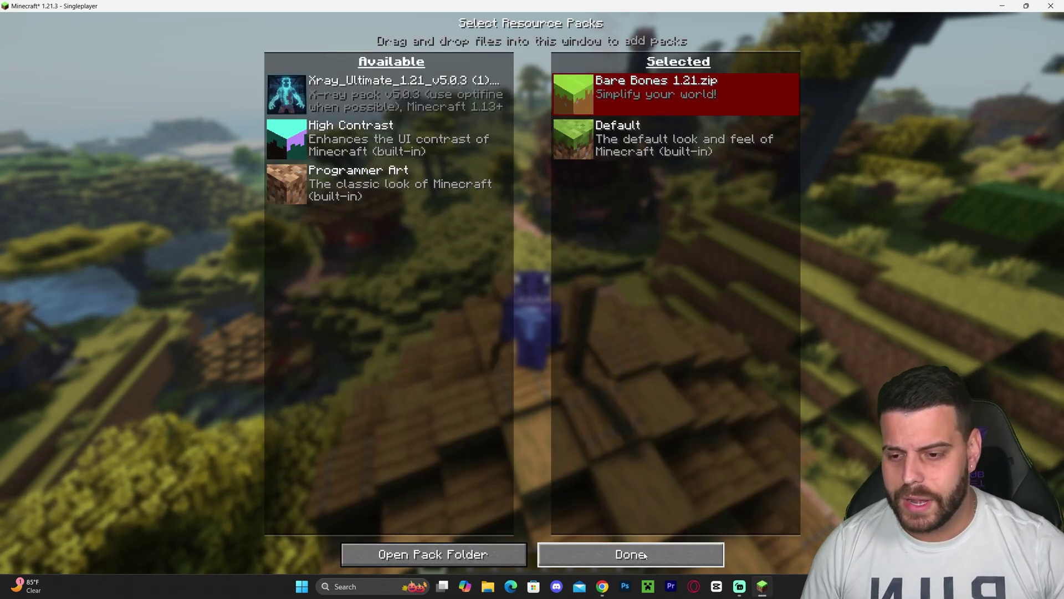
pyautogui.click(644, 555)
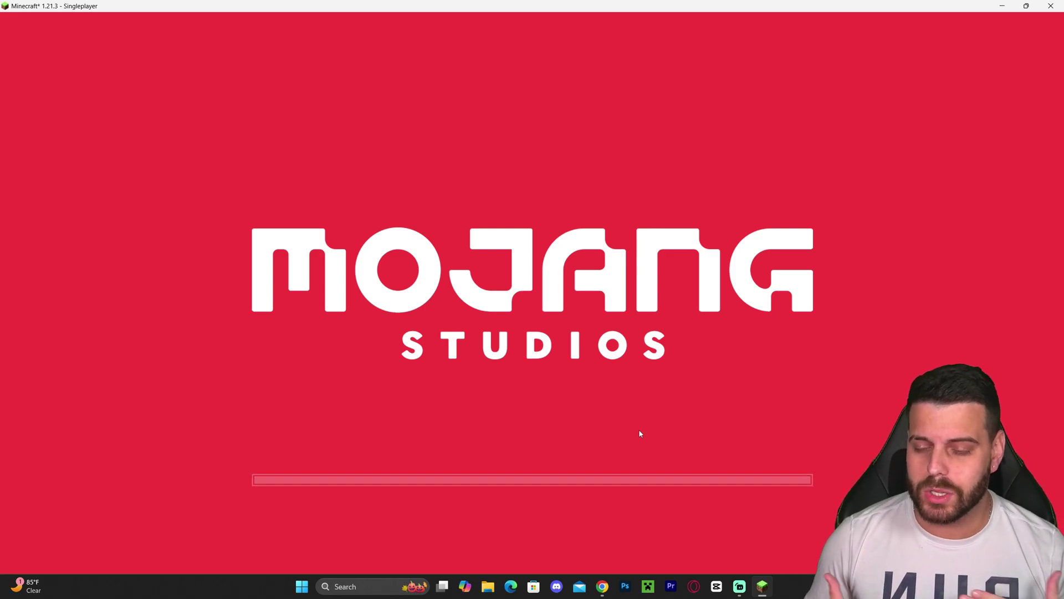
# Leave the options, resume the singleplayer world and switch the camera to the first-person view.
pyautogui.press('Escape')
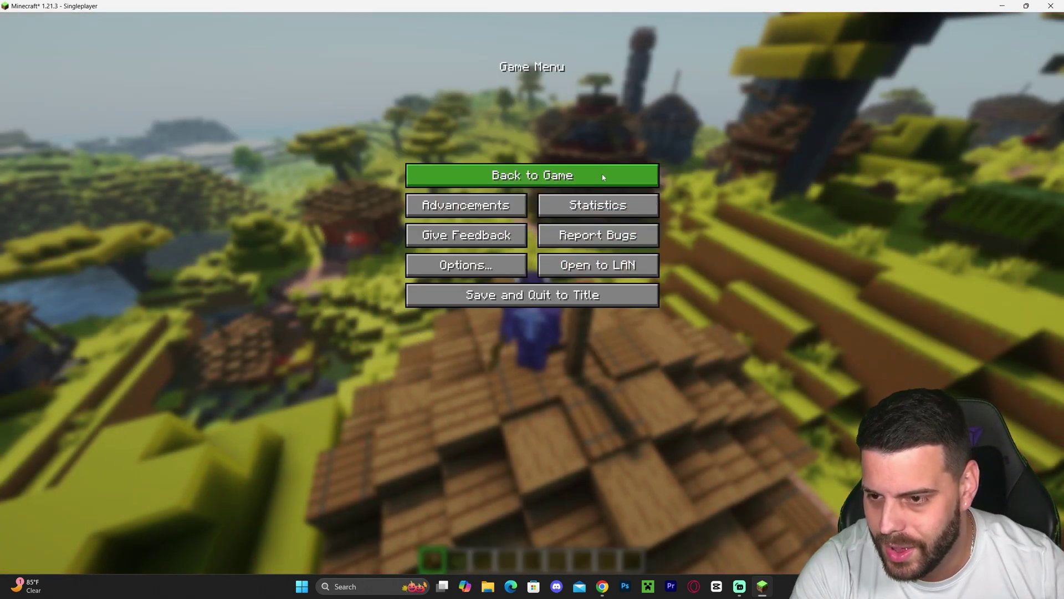
pyautogui.click(600, 174)
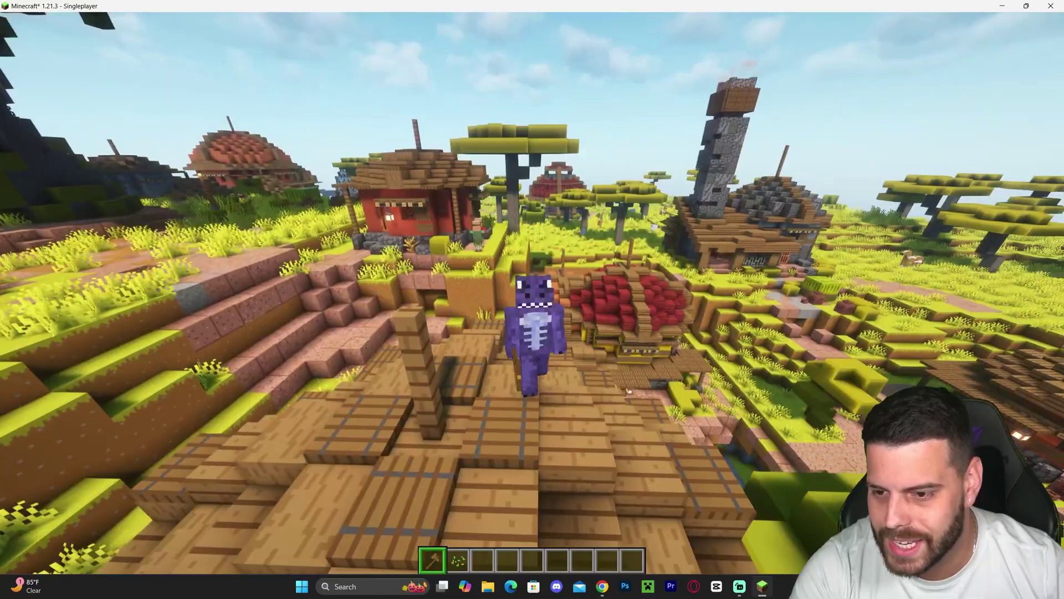
pyautogui.press('F5')
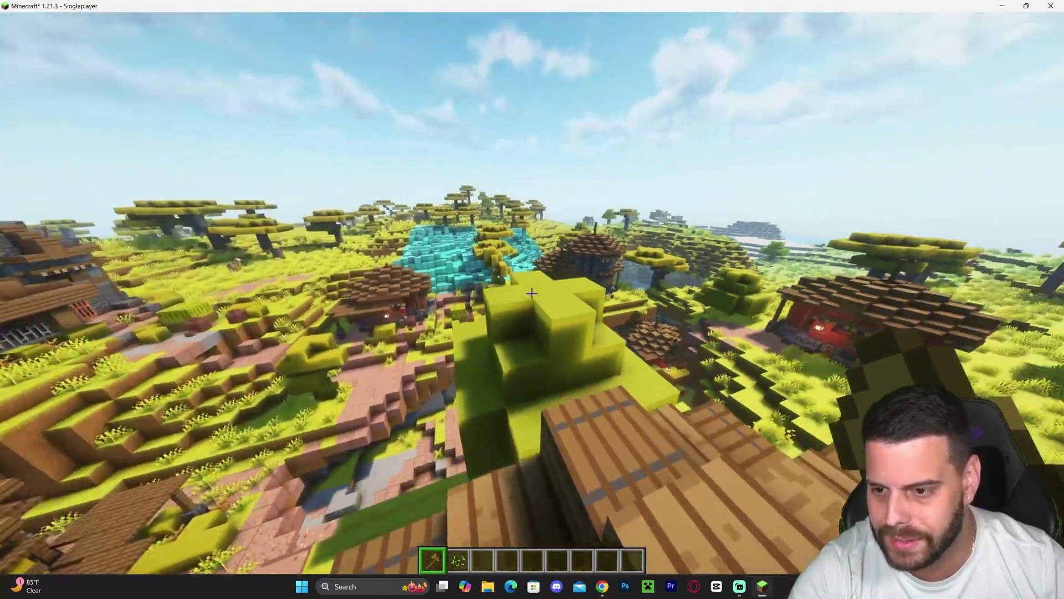